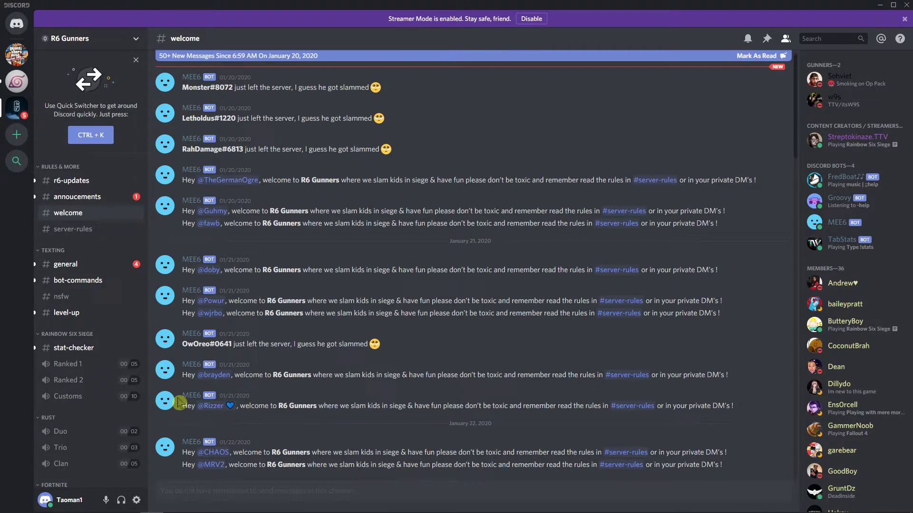
Disable Streamer Mode in user settings and return to My Account.
click(136, 501)
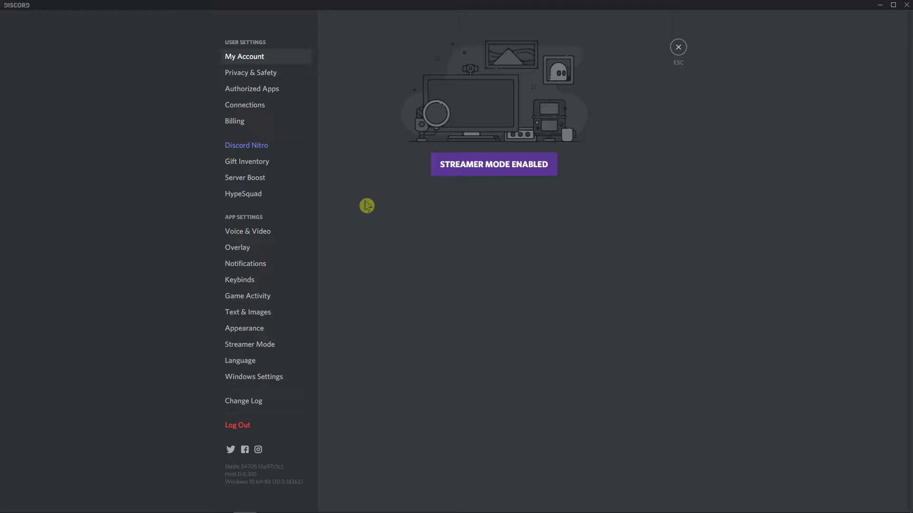
click(251, 346)
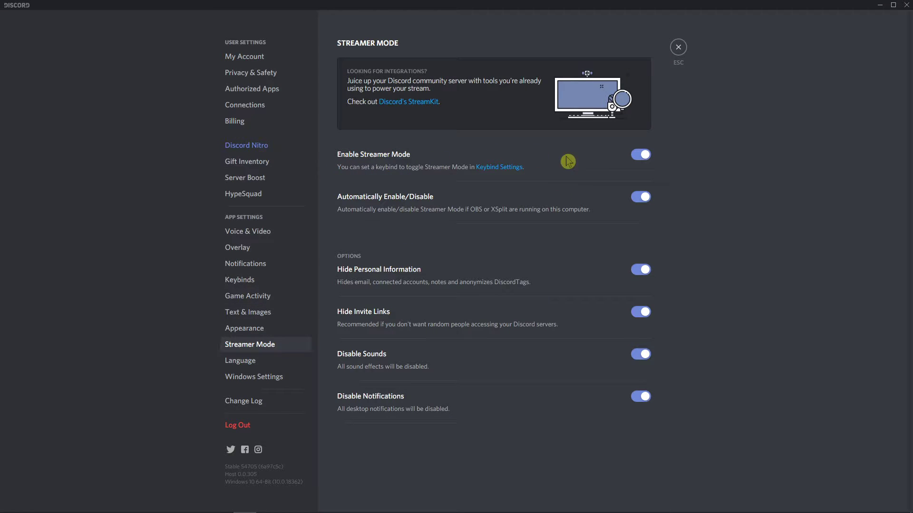
click(641, 155)
click(244, 57)
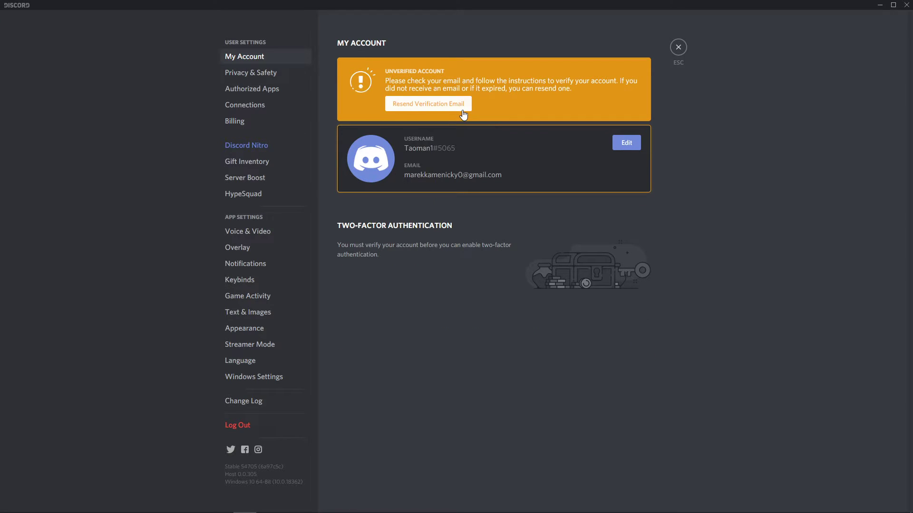
Set the 'unnamed' yellow movie-camera image from the Desktop as the new avatar.
click(626, 143)
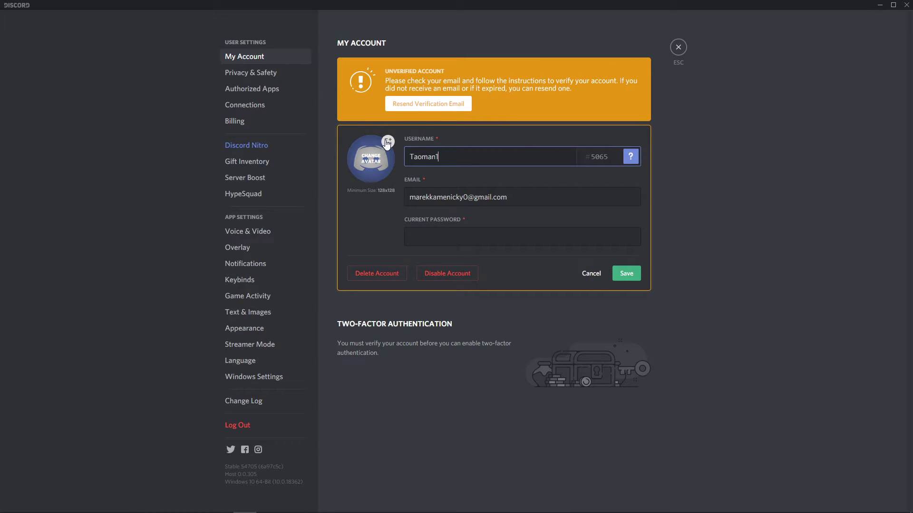
click(370, 162)
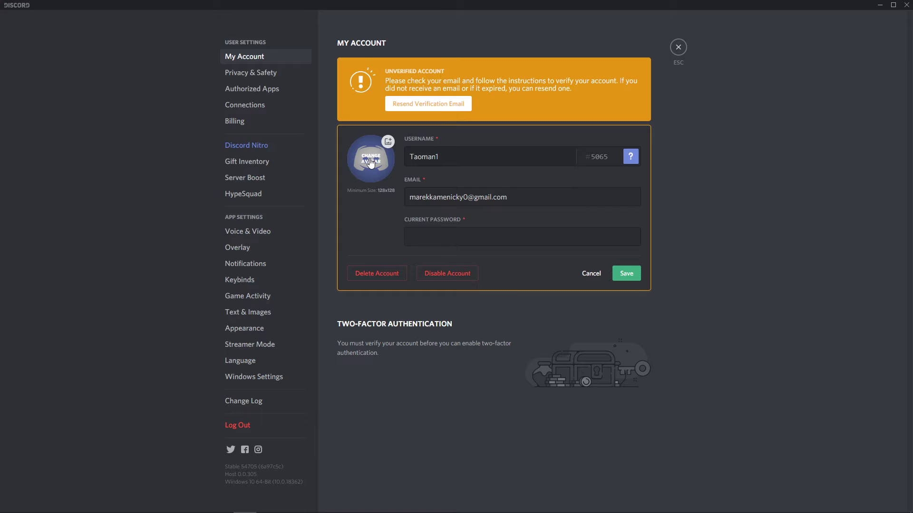
scroll(28, 81, up, 2)
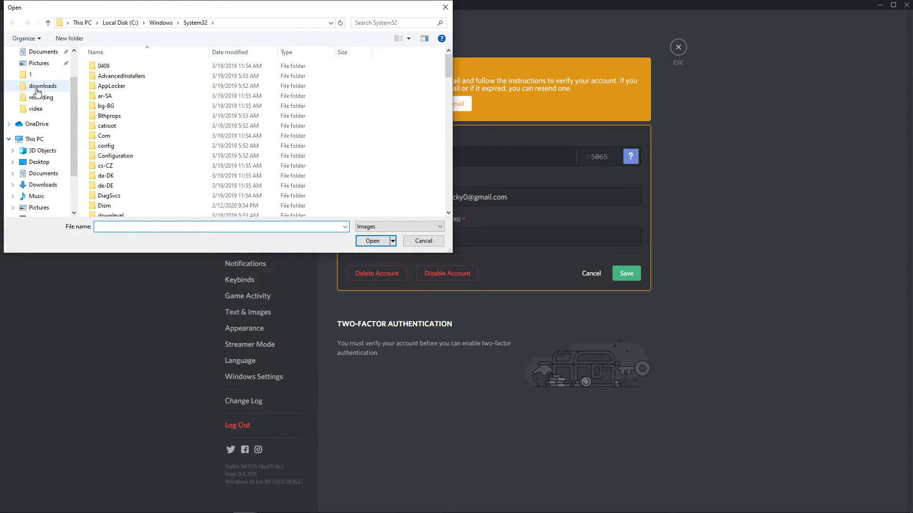
scroll(36, 85, up, 2)
click(39, 71)
scroll(212, 131, down, 1)
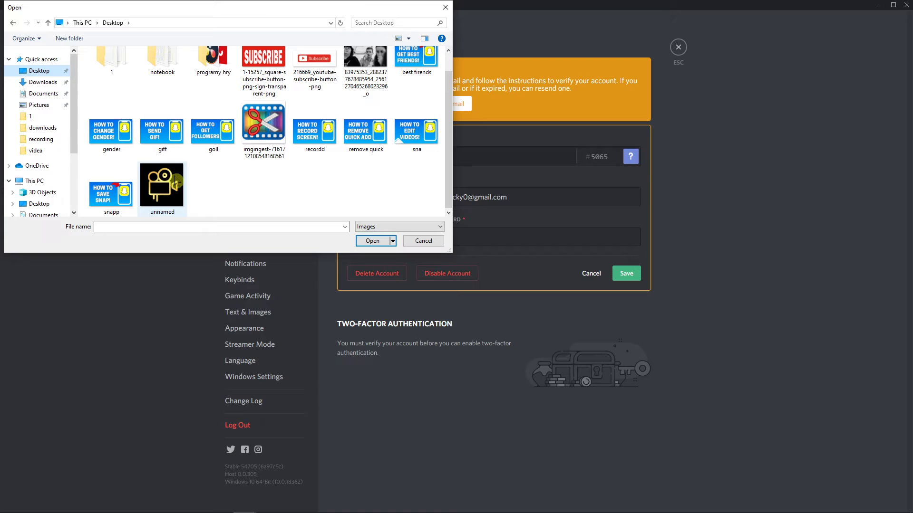
click(175, 184)
double_click(175, 185)
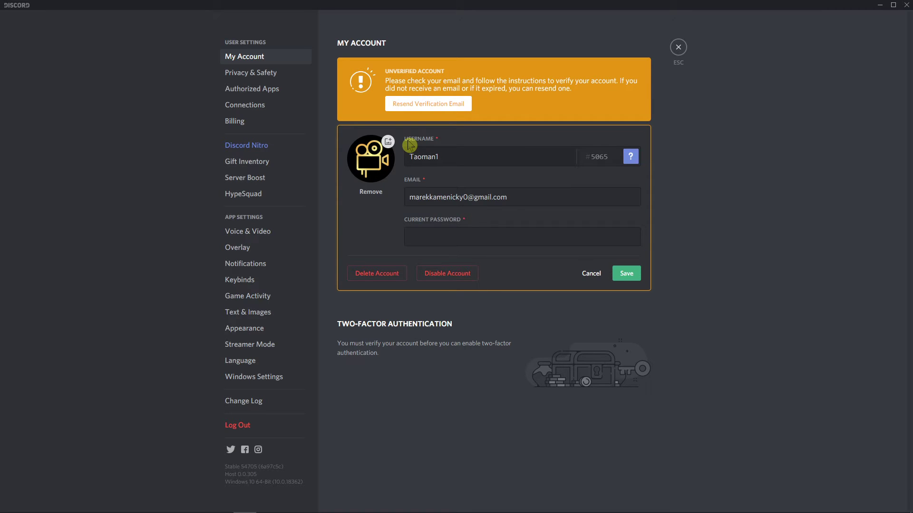
Save the account edit form to keep the movie-camera avatar.
click(629, 278)
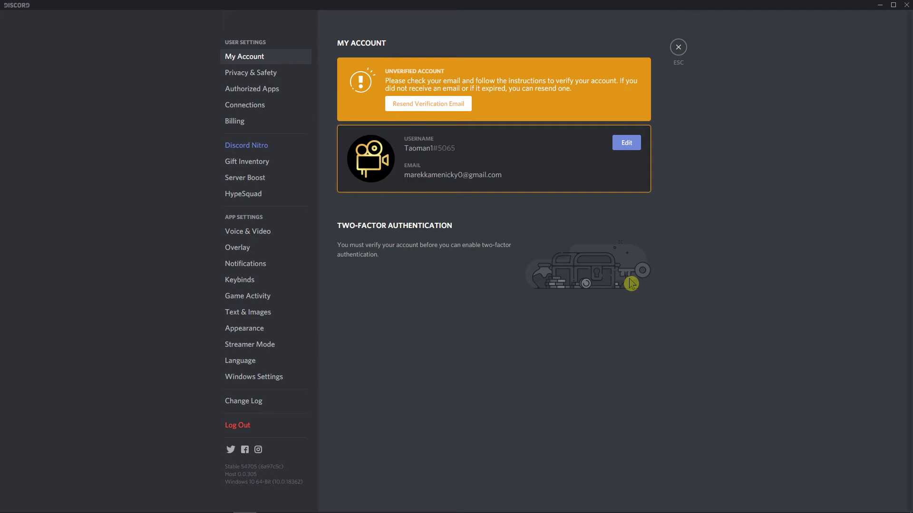